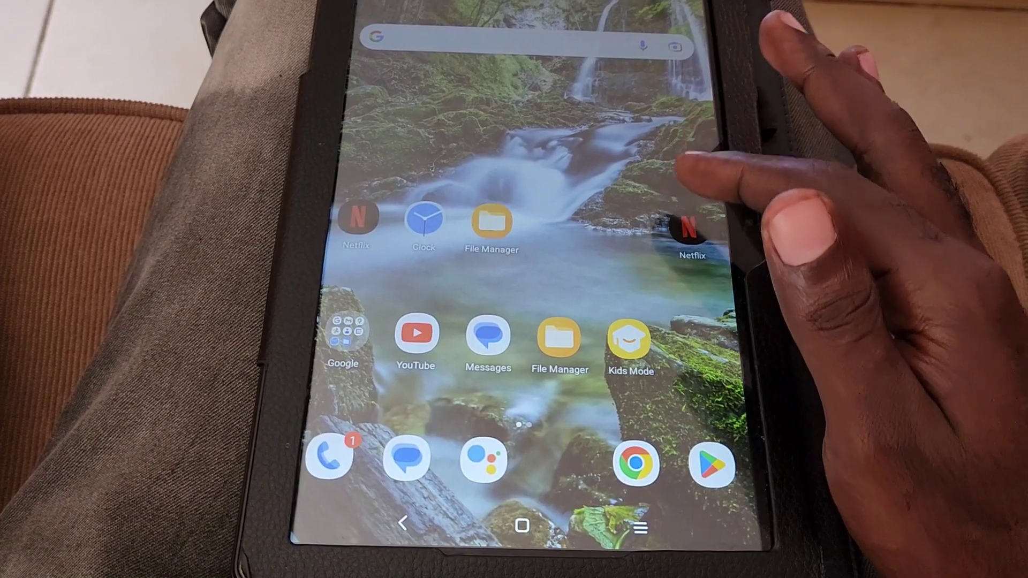
Bring up the full app drawer, then dismiss recent apps to return to the home screen
left_click_drag(691, 361, 691, 177)
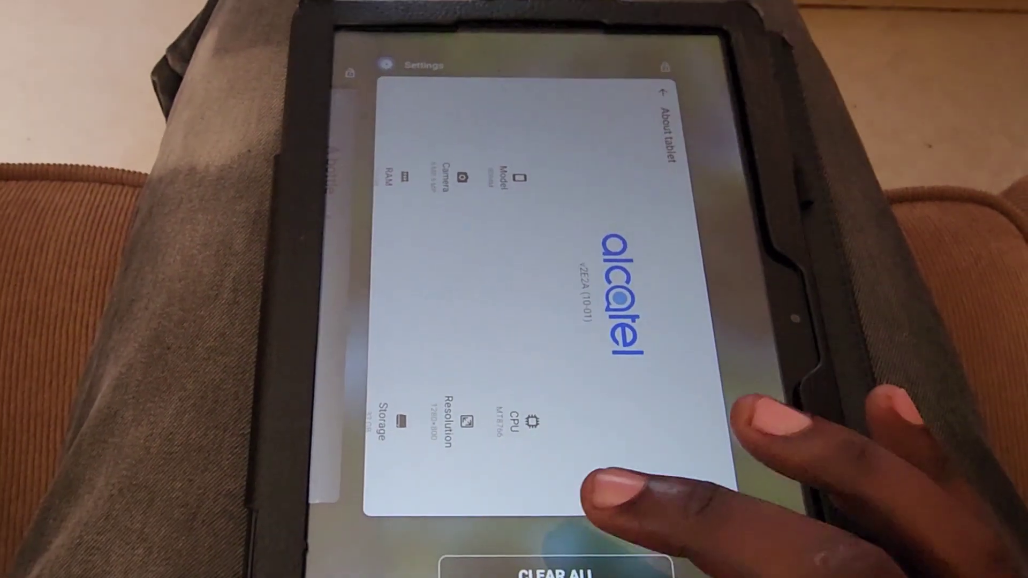
left_click(659, 481)
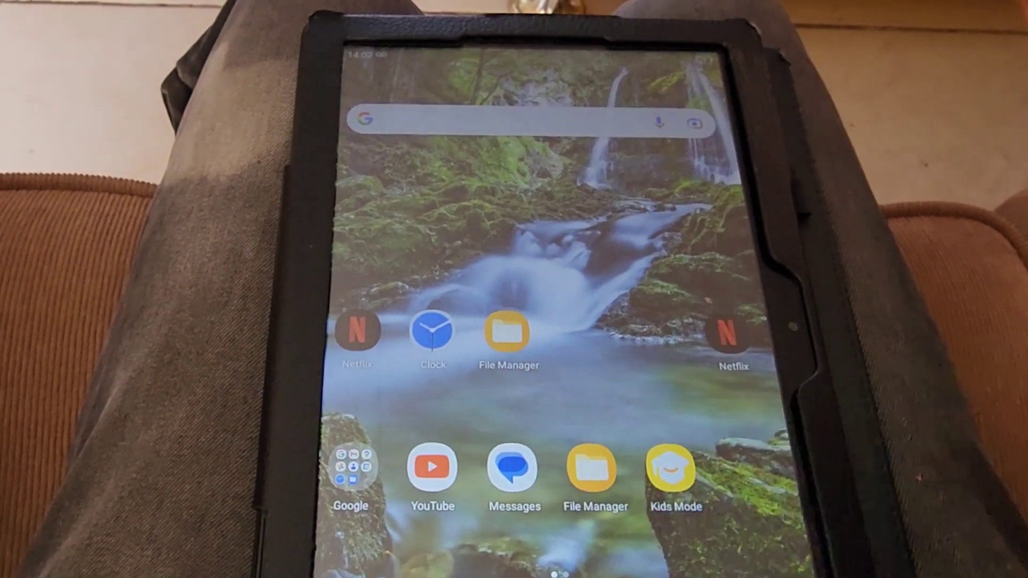